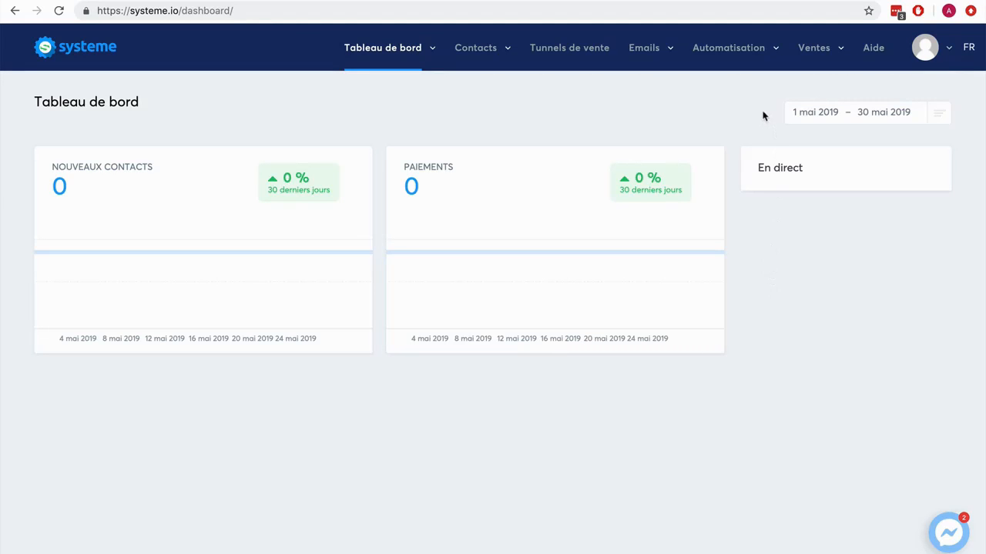
Create a new course named "Formation en ligne" in Mes formations and save it with the default settings
left_click(823, 49)
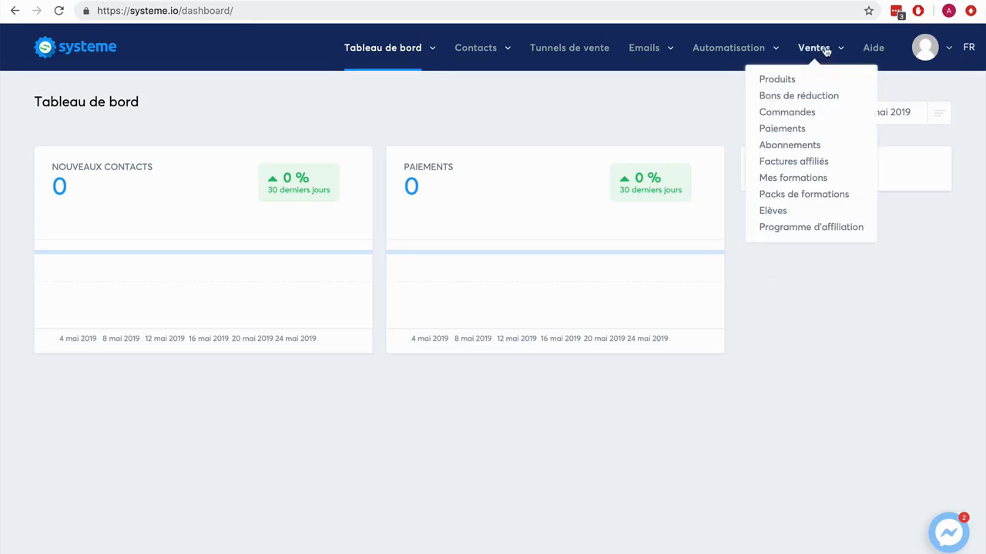
left_click(791, 182)
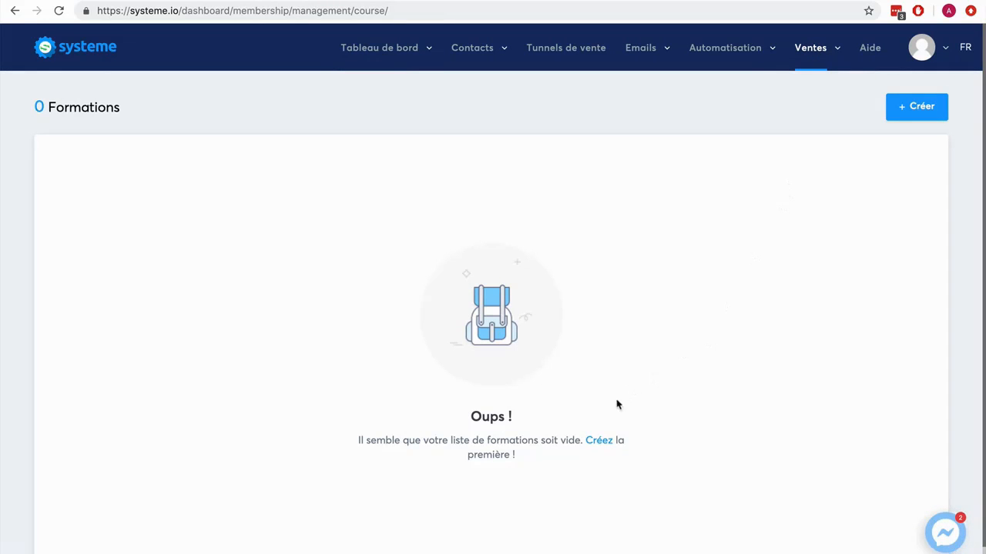
left_click(595, 442)
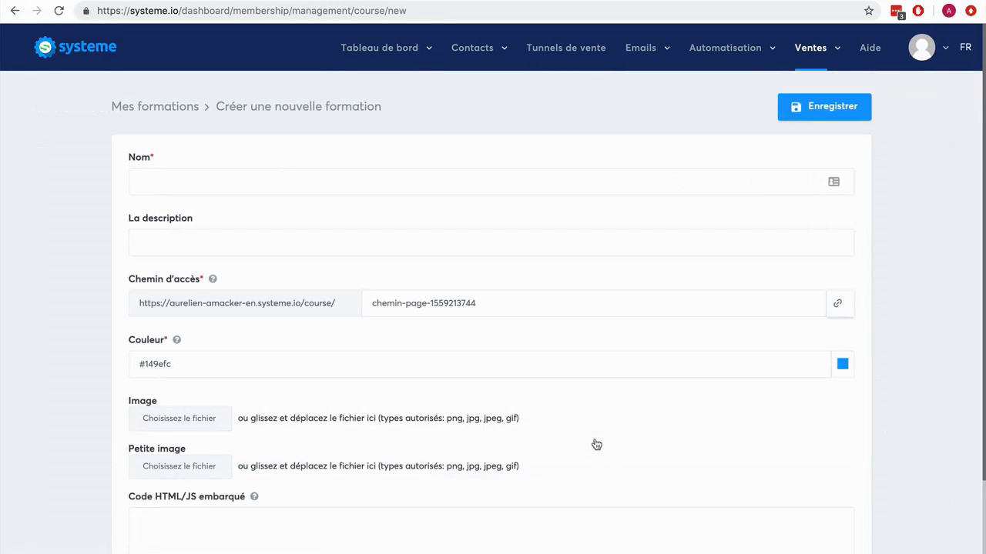
left_click(205, 185)
type("Formation en ligne")
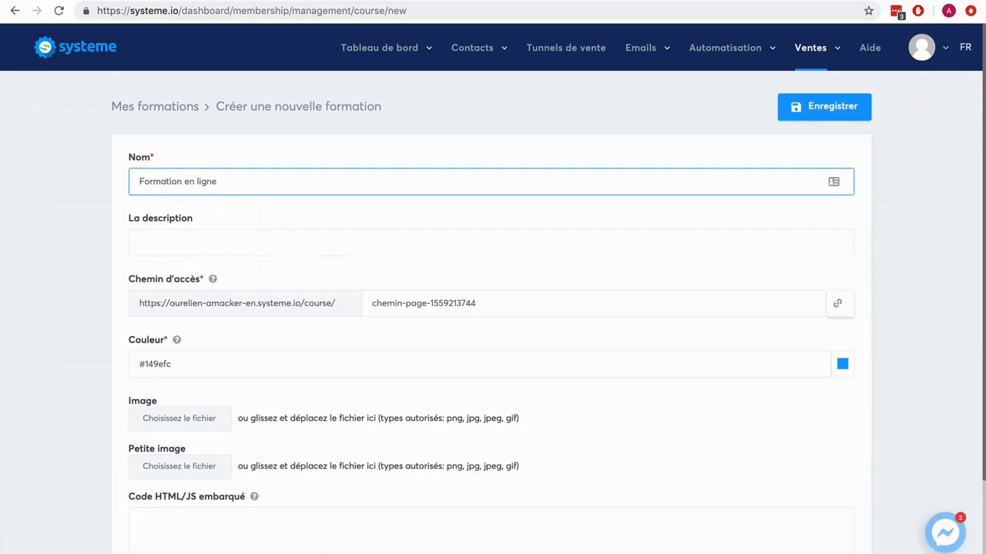
scroll(521, 398, "down", 3)
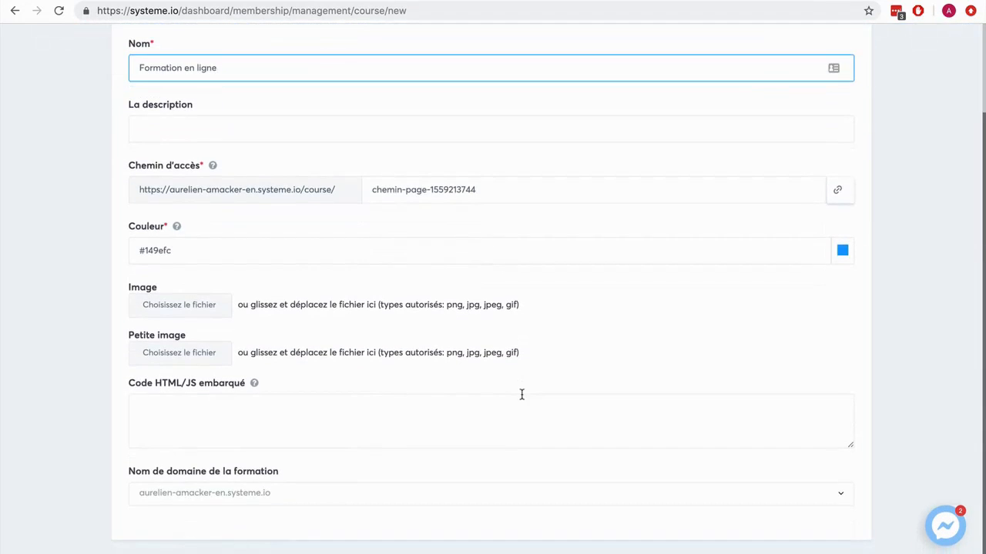
scroll(521, 393, "up", 3)
scroll(744, 231, "down", 2)
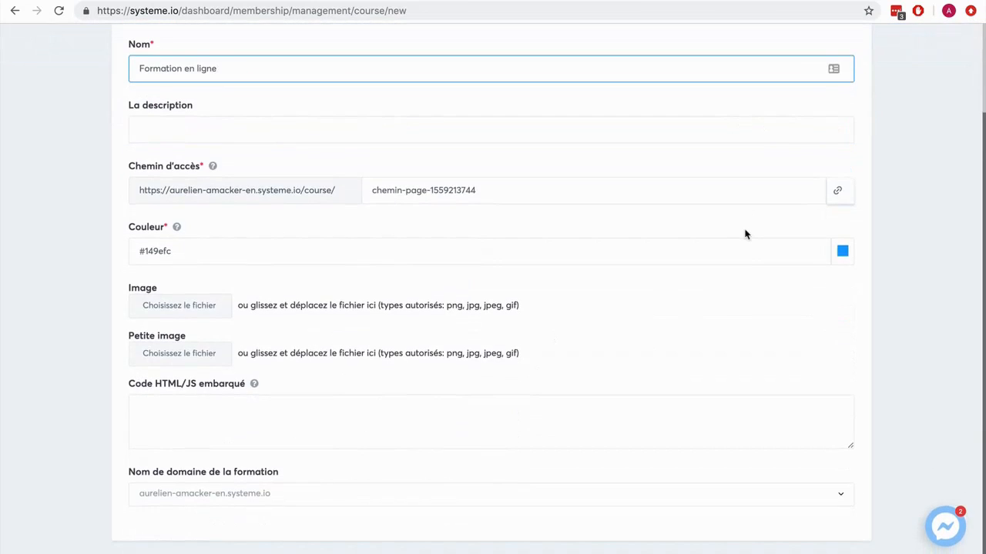
scroll(745, 231, "up", 2)
left_click(808, 104)
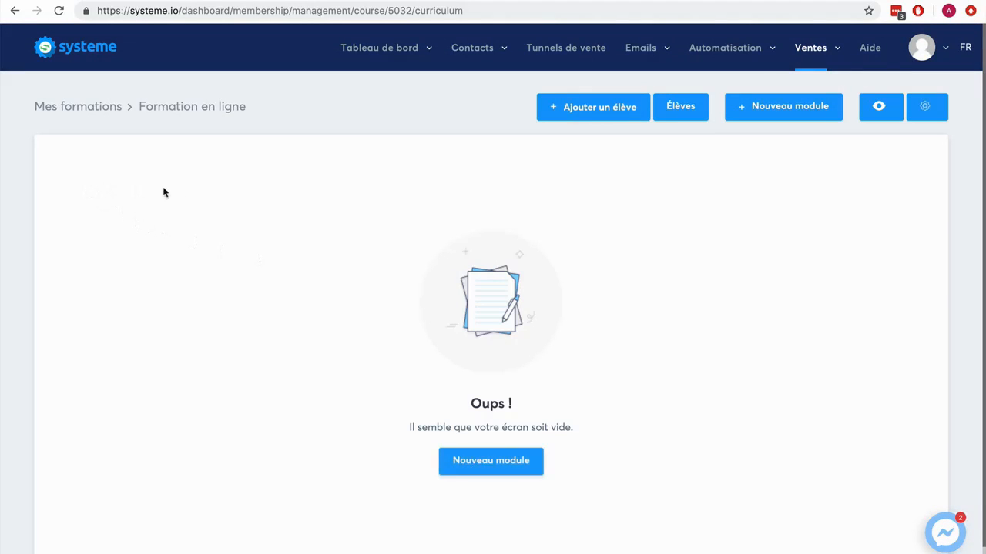
Add a module named "Module 1" to the course
left_click(494, 462)
type("Module 1")
left_click(510, 243)
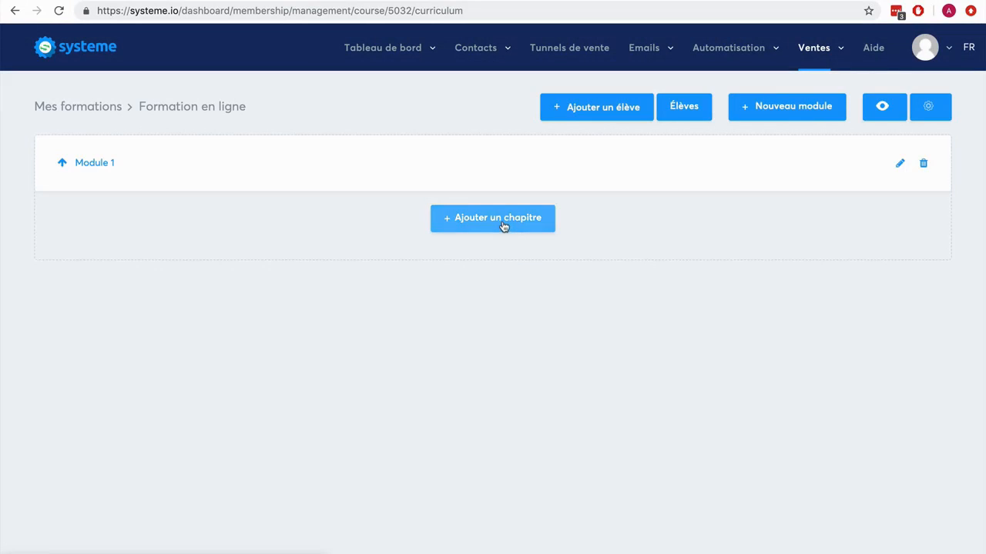
Add a chapter named "Chapitre 1" to Module 1 with a delay of 0 and the Video page type
left_click(501, 222)
type("Chapitre 12")
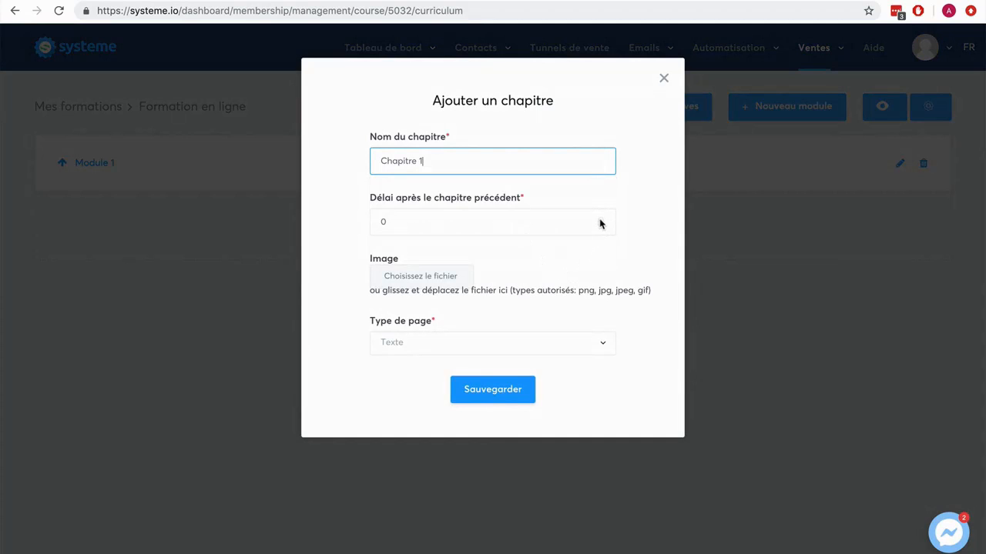
key("Tab")
type("1")
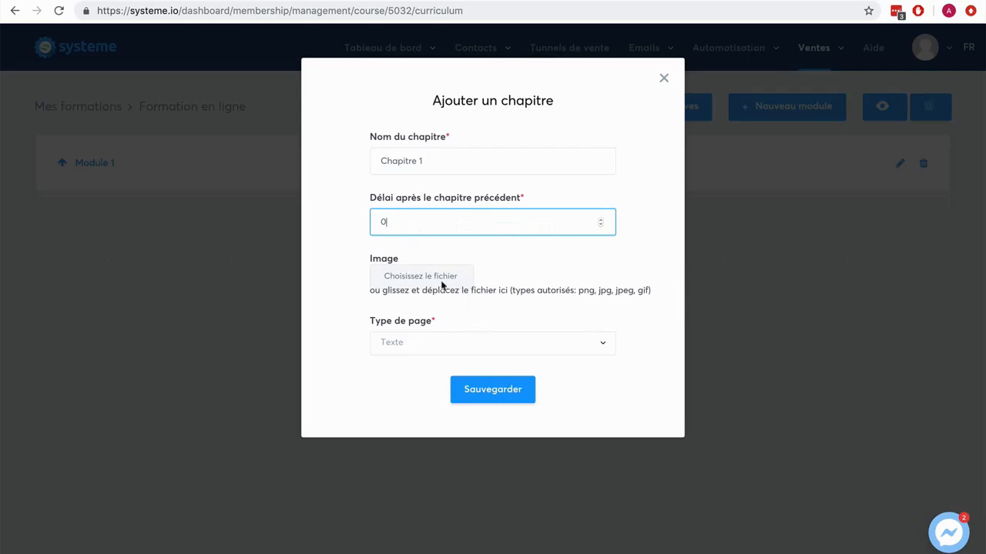
left_click(459, 340)
left_click(469, 389)
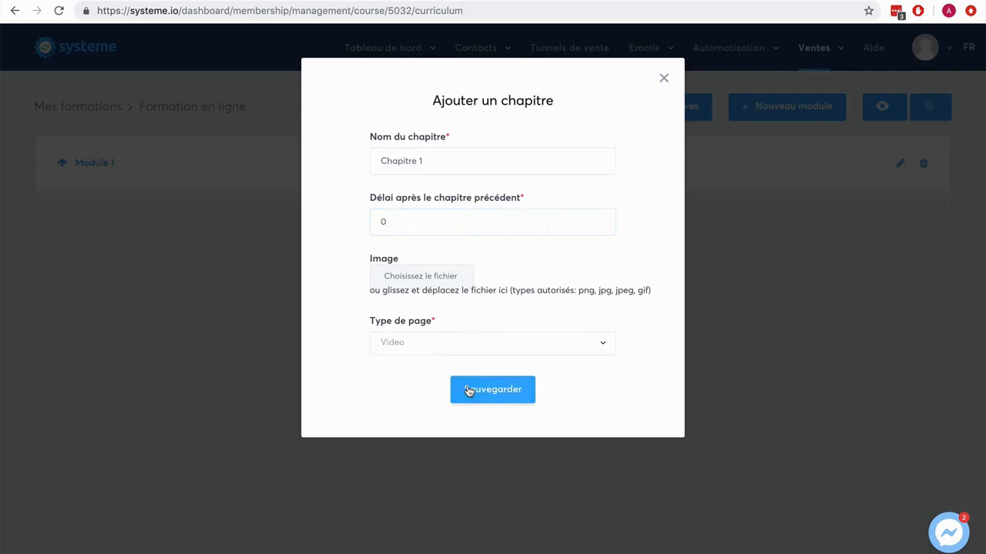
left_click(476, 389)
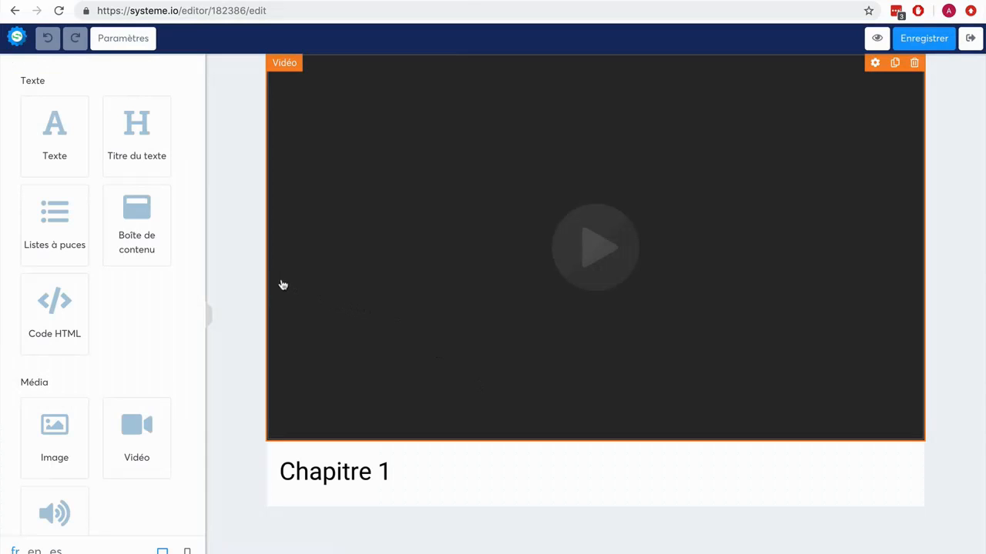
Move the "Chapitre 1" heading above the video and add a content box holding a bullet list below the video
left_click_drag(344, 477, 291, 63)
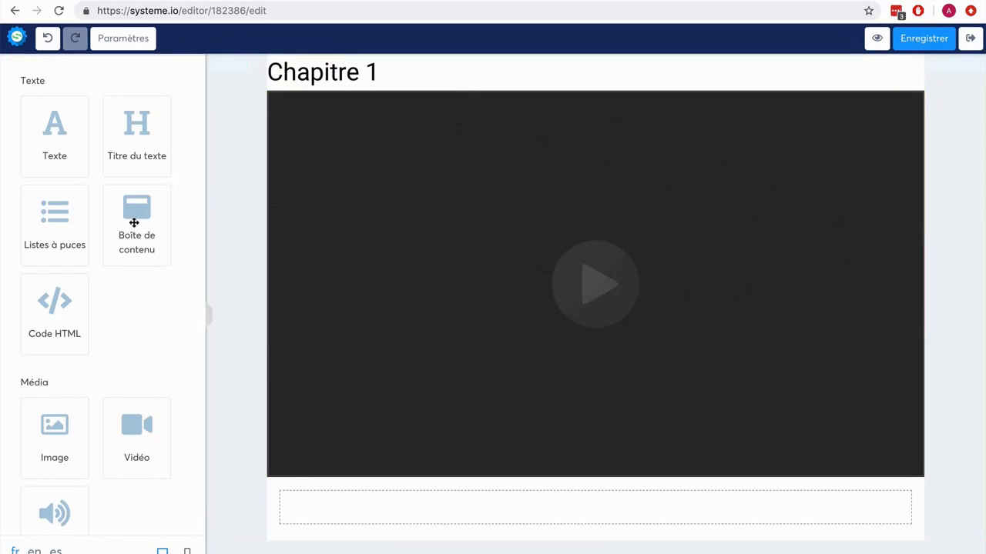
left_click_drag(150, 233, 346, 508)
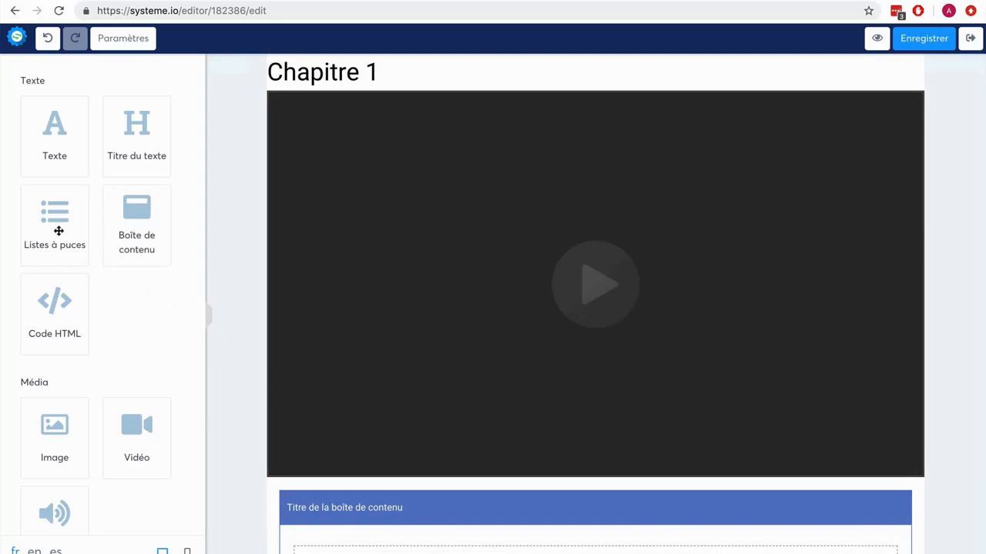
left_click_drag(59, 231, 388, 549)
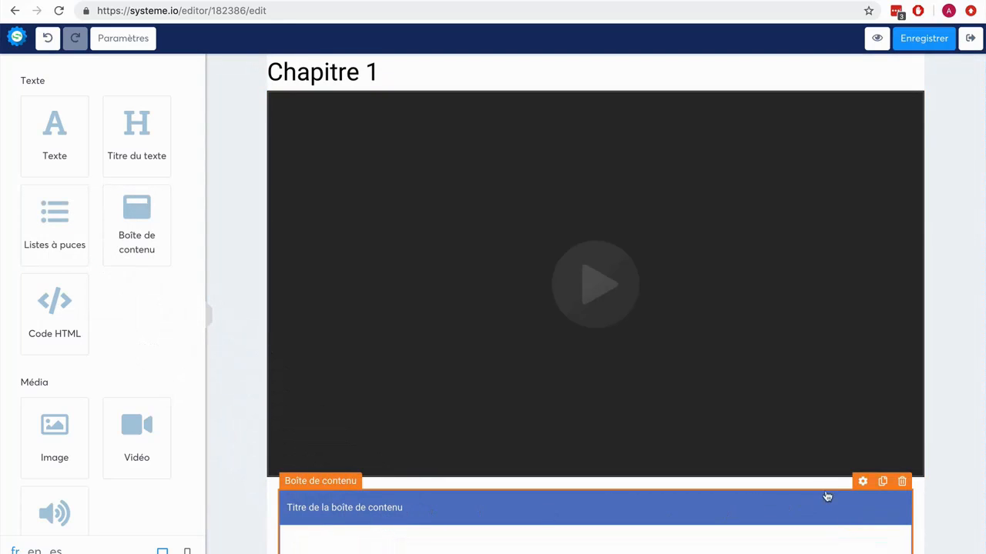
Set the content box's header title to "Ressources"
left_click(862, 481)
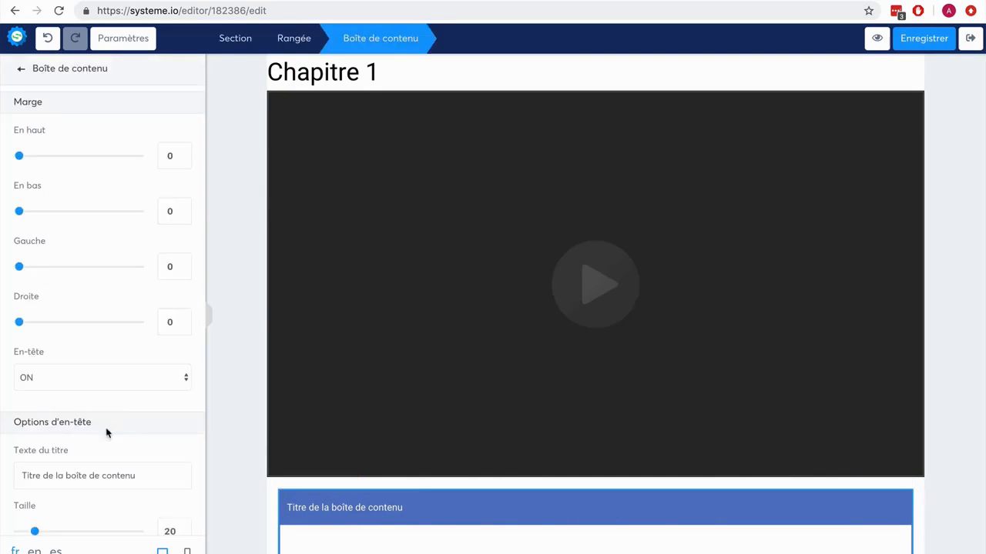
left_click_drag(149, 476, 27, 465)
type("Re")
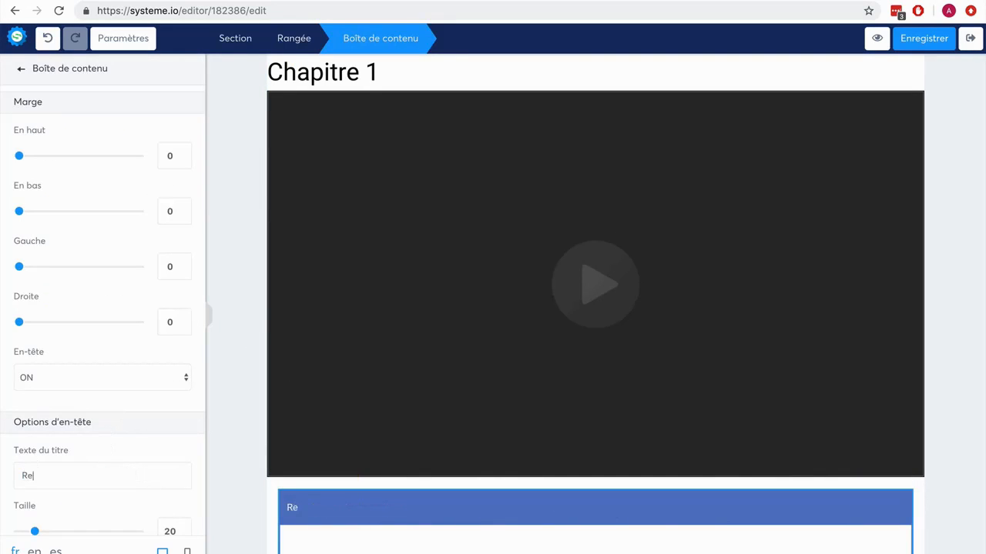
type("ssources")
left_click(943, 340)
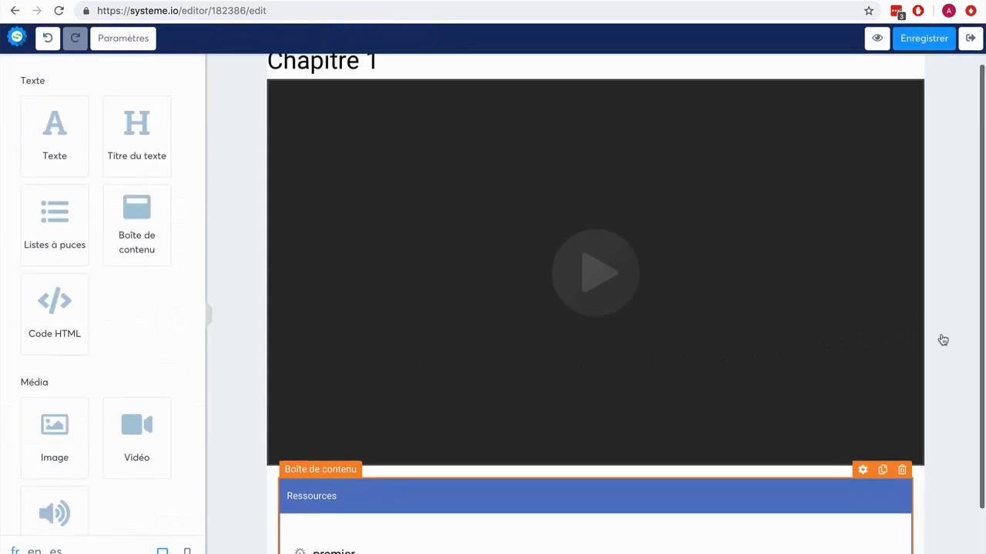
Change the icon color of the bullet list in the Ressources box to light green
scroll(943, 340, "down", 2)
left_click(342, 490)
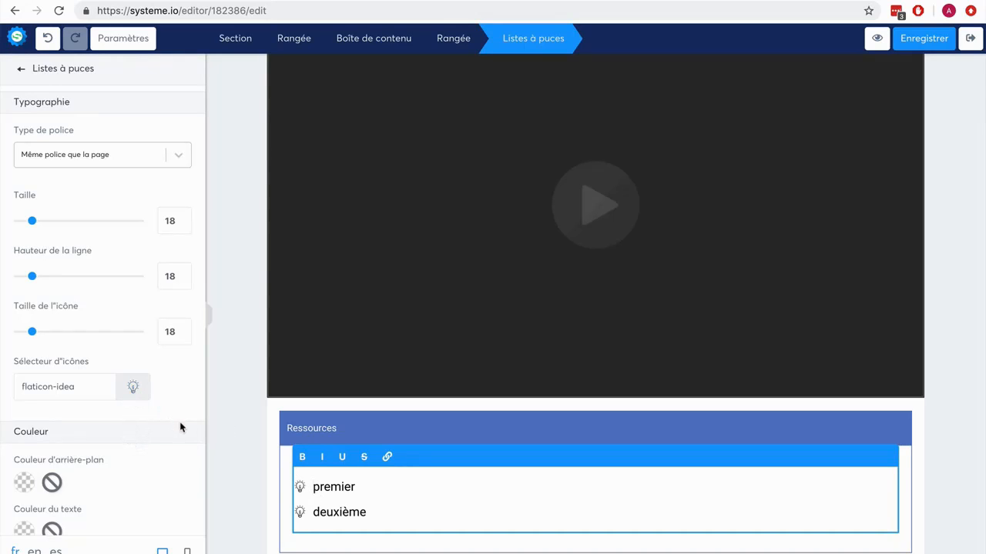
scroll(181, 428, "down", 3)
left_click(26, 423)
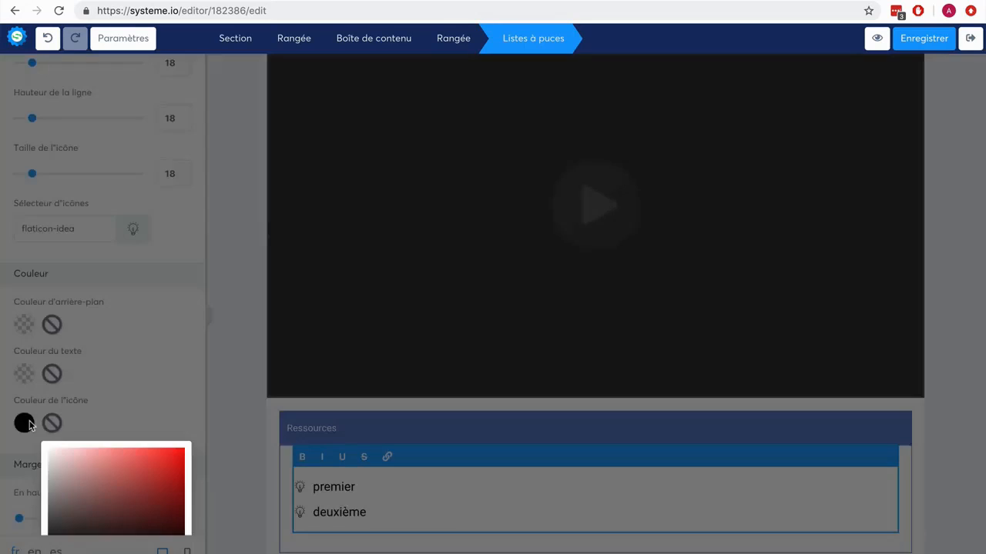
scroll(160, 457, "down", 4)
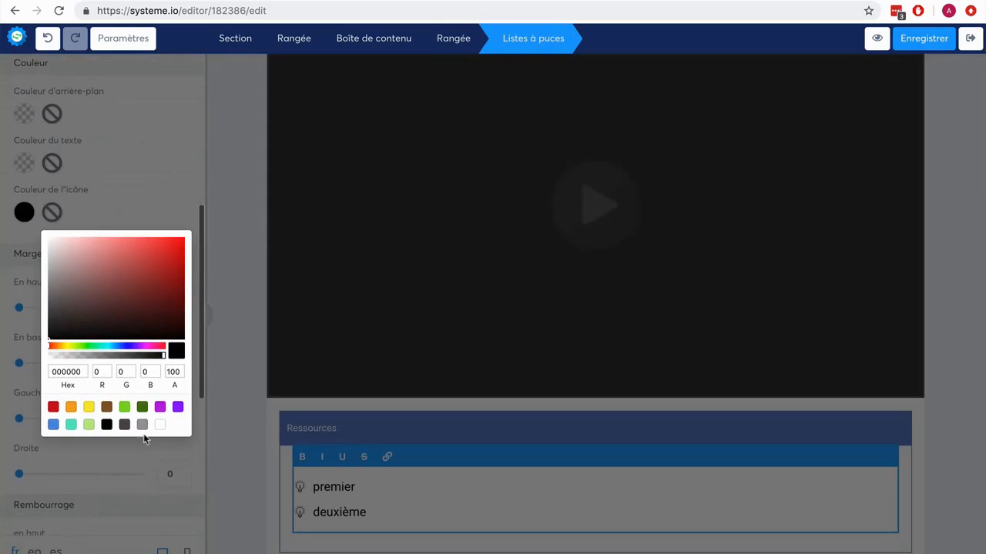
left_click(89, 425)
left_click(244, 305)
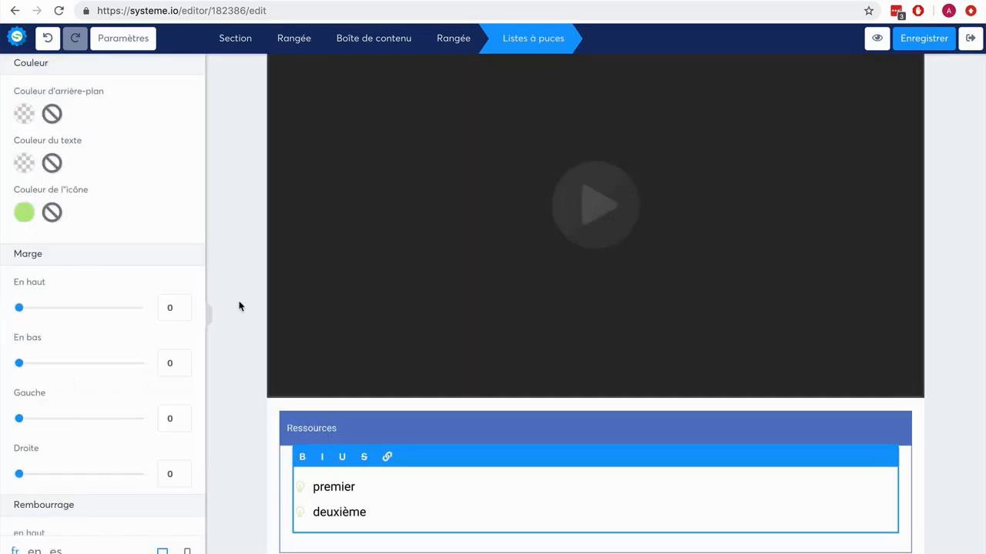
Replace the first bullet's text "premier" with "Livre ta"
double_click(332, 487)
type("Livre ta")
left_click(239, 326)
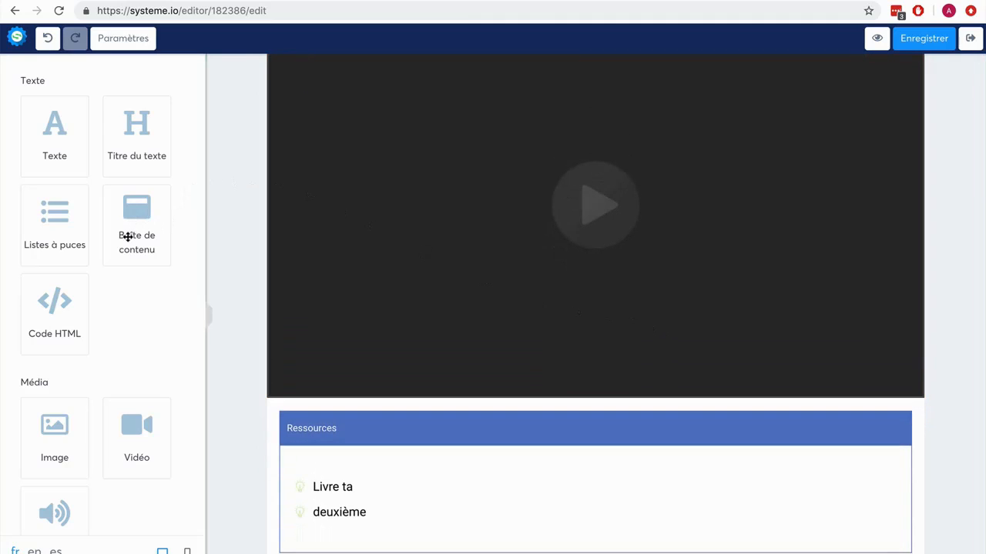
Insert a 1/3 - 1/3 - 1/3 column row below the Ressources box and place a video in its middle column
scroll(140, 353, "down", 2)
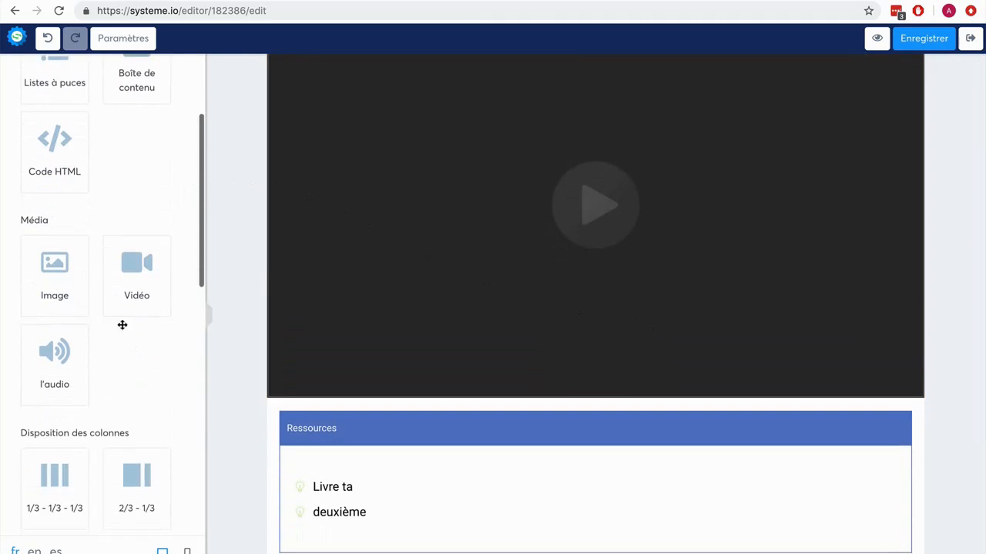
scroll(139, 365, "down", 2)
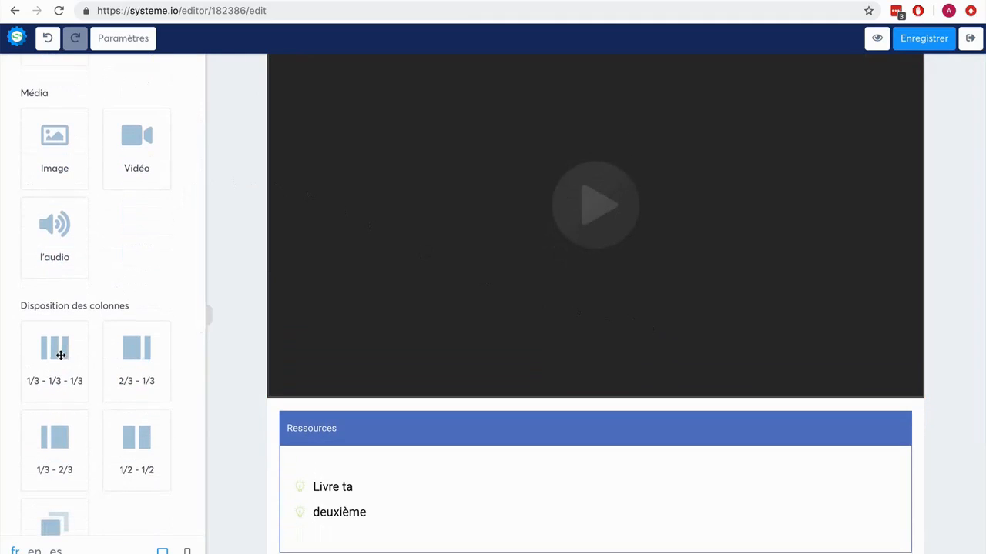
left_click_drag(60, 355, 521, 524)
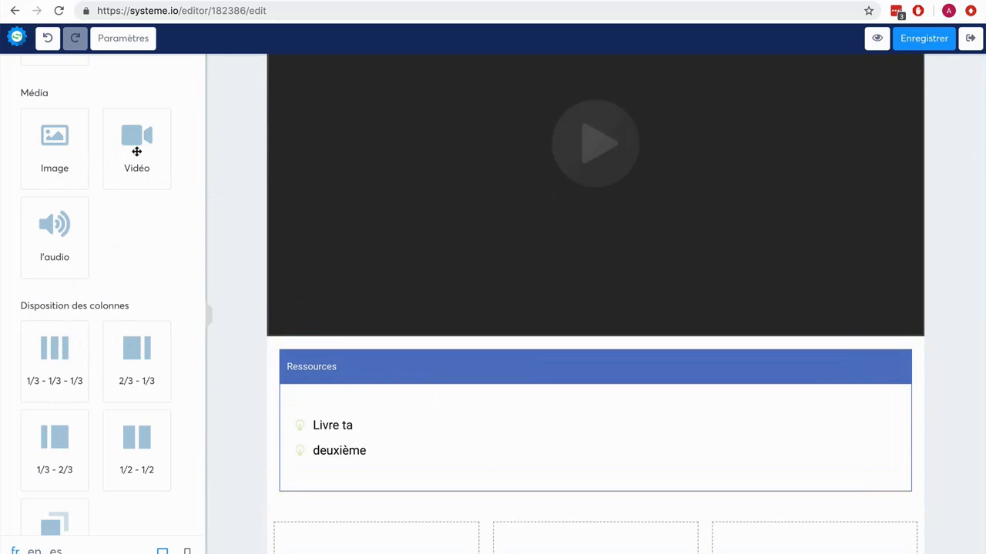
left_click_drag(136, 152, 616, 537)
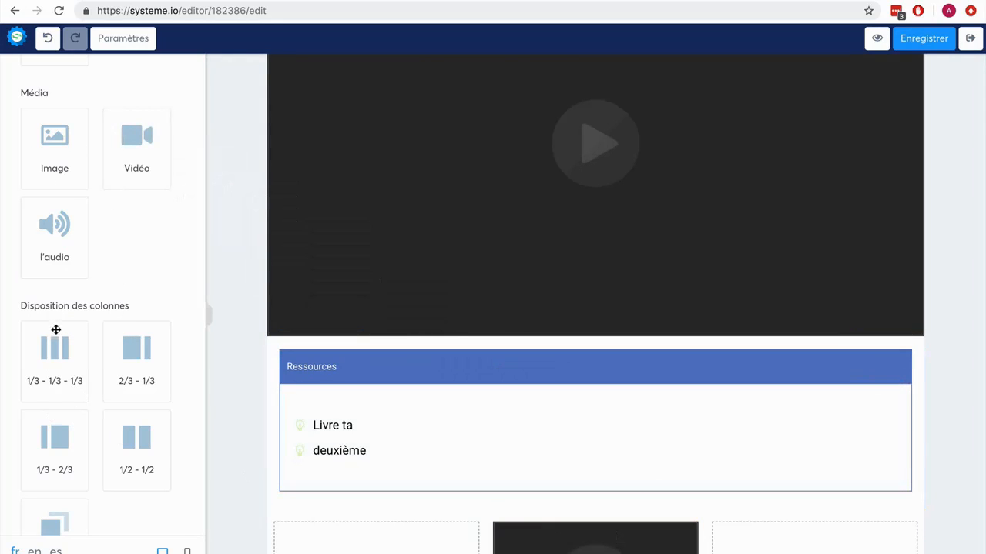
Widen the middle column holding the video on both sides, narrowing the two outer columns equally
scroll(429, 411, "down", 2)
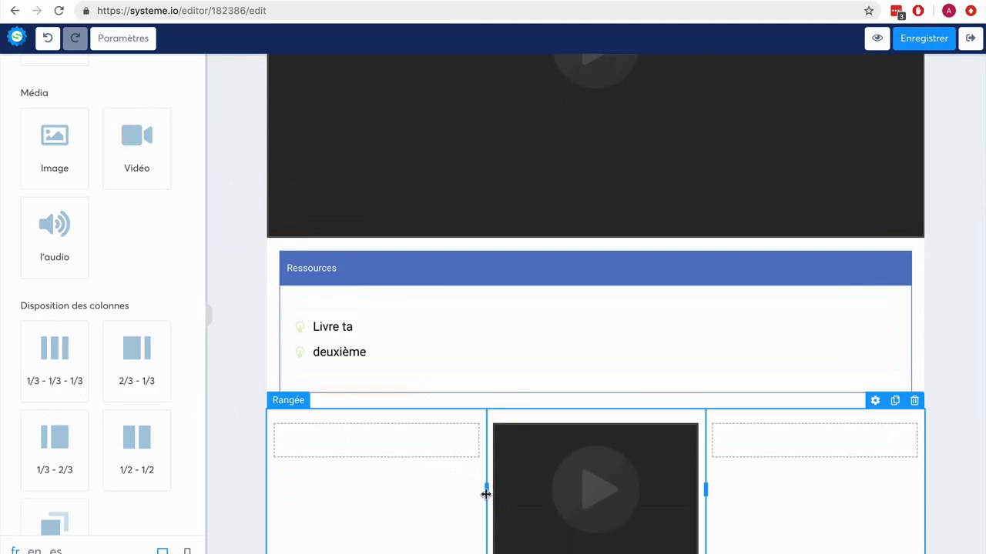
left_click_drag(486, 489, 454, 493)
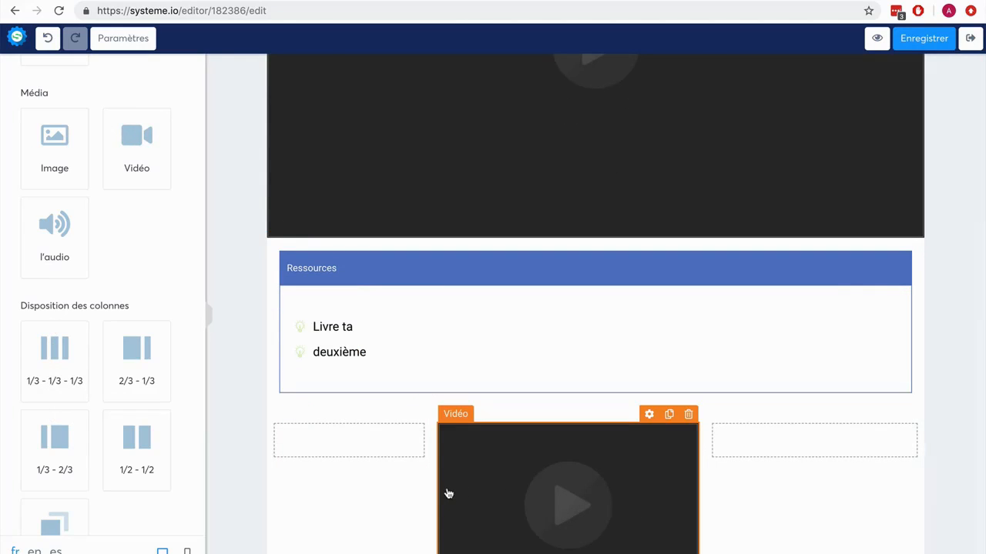
left_click(739, 453)
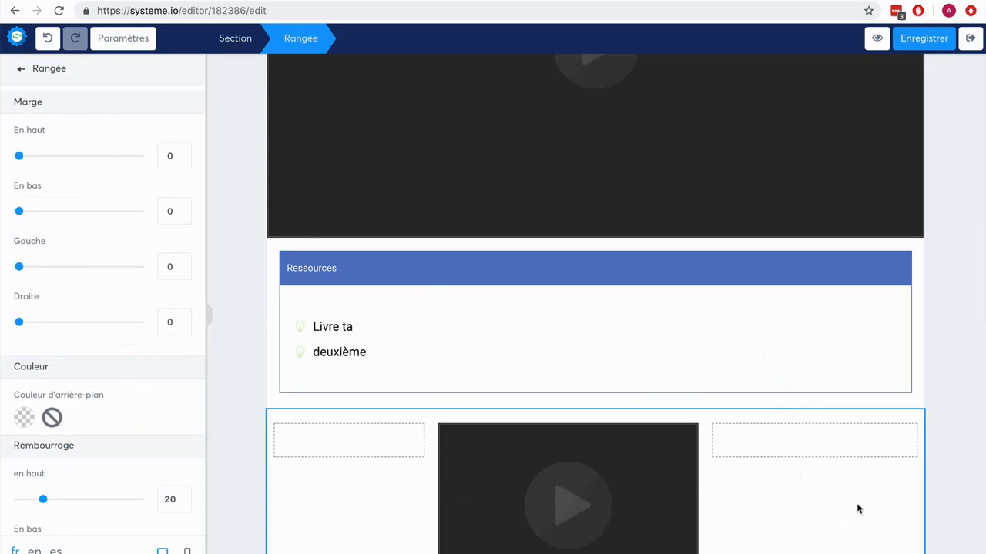
left_click(773, 360)
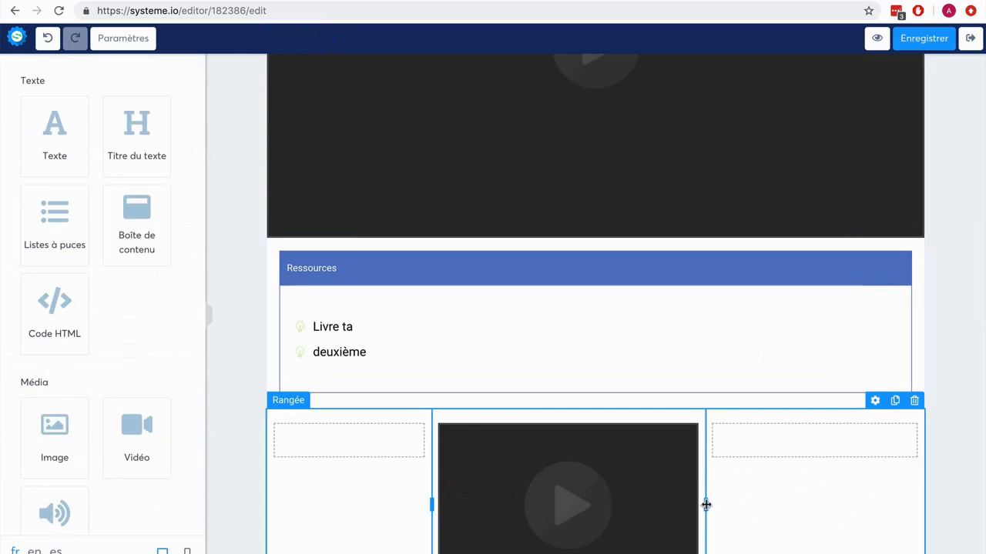
left_click_drag(706, 503, 748, 508)
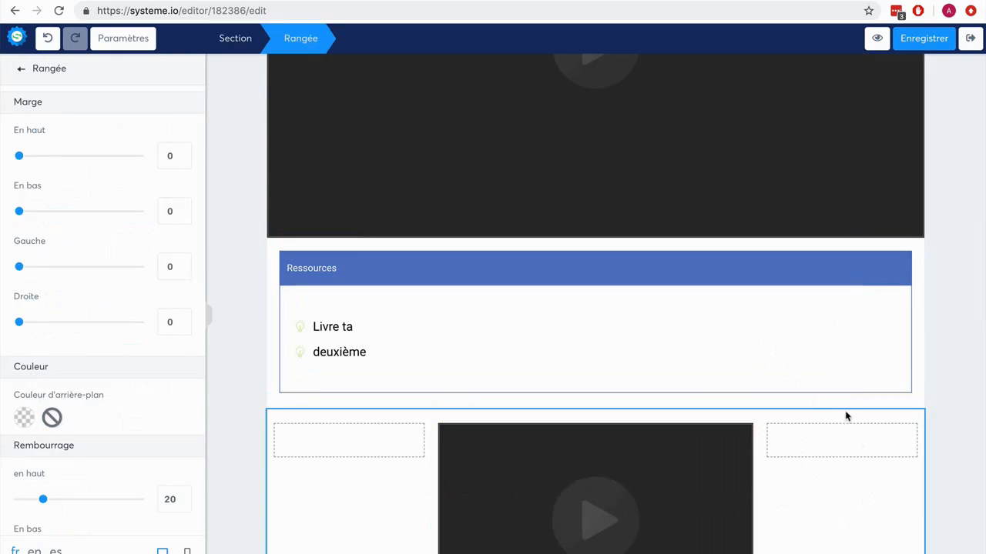
scroll(862, 467, "down", 1)
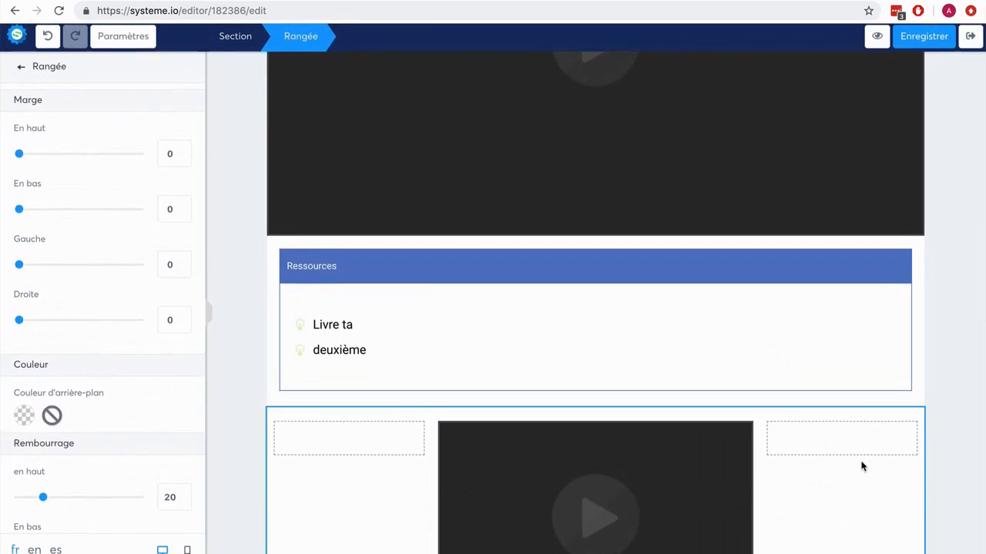
Add a text title element between the Ressources box and the three-column row
left_click(21, 70)
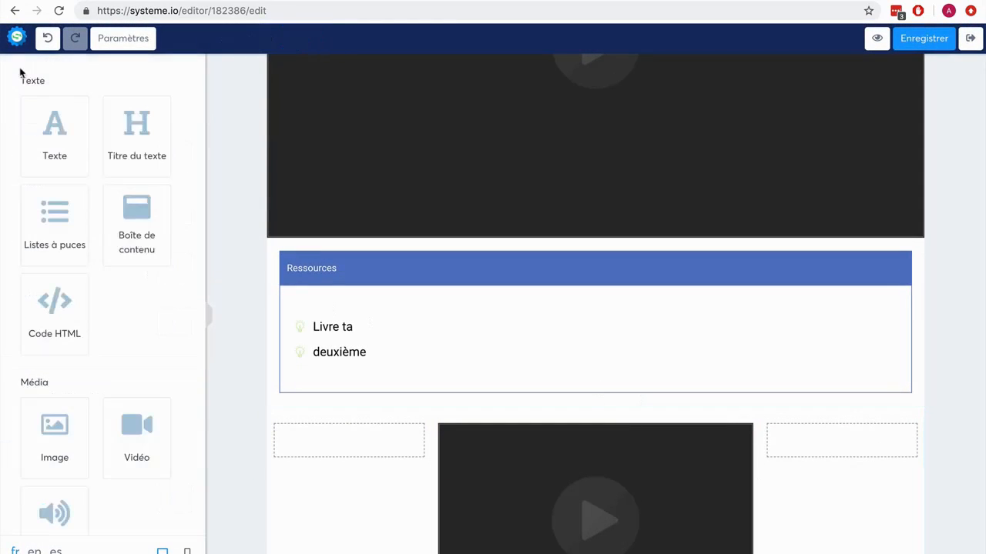
left_click_drag(128, 144, 520, 408)
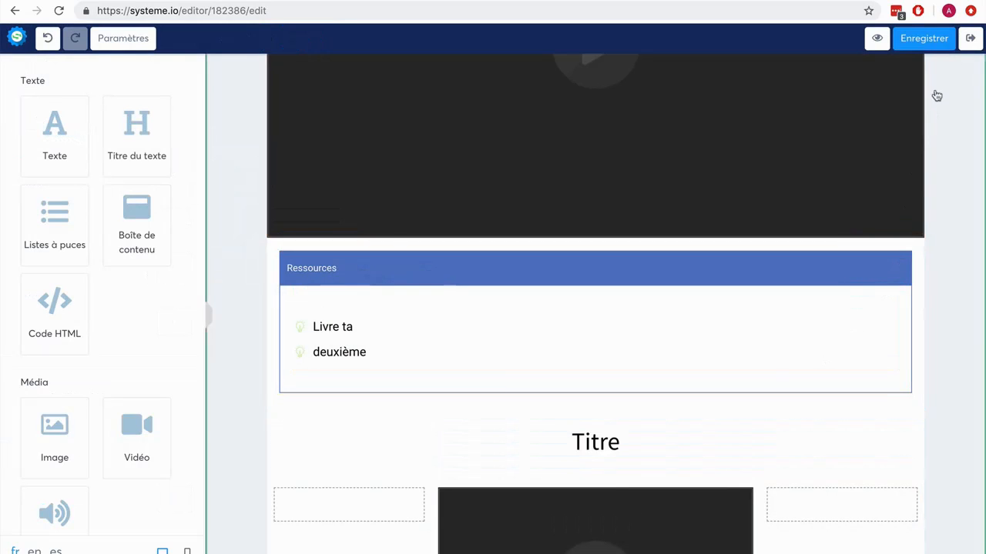
Save the chapter's page and leave the editor for the course curriculum
left_click(924, 38)
left_click(970, 39)
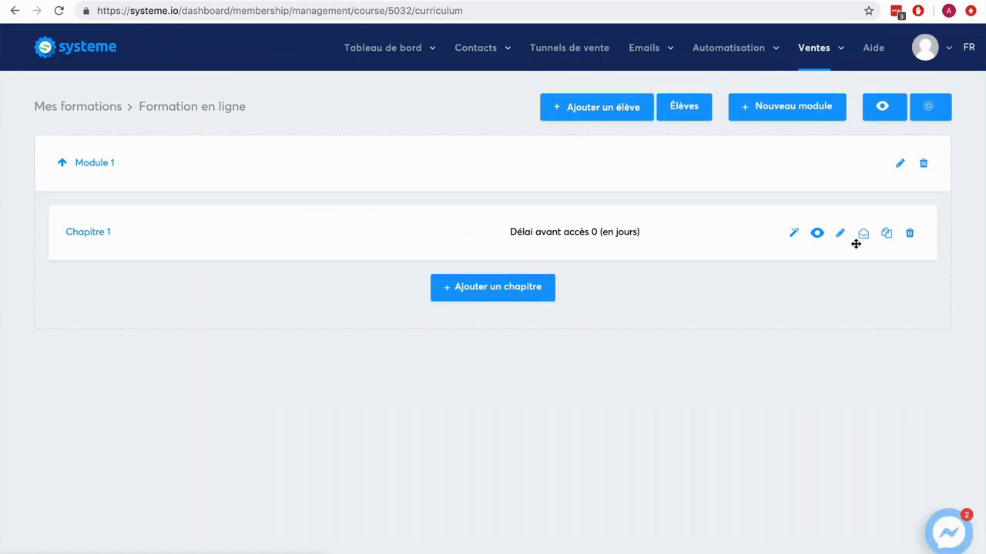
Duplicate Chapitre 1, then rename the copy as Chapitre 2 with a delay of 1 day after the previous chapter
left_click(886, 236)
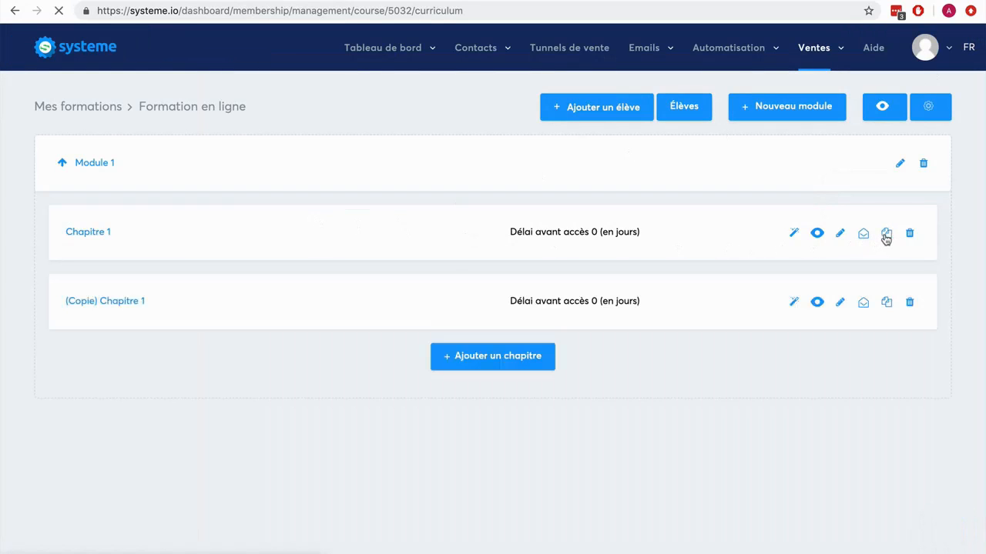
left_click(840, 302)
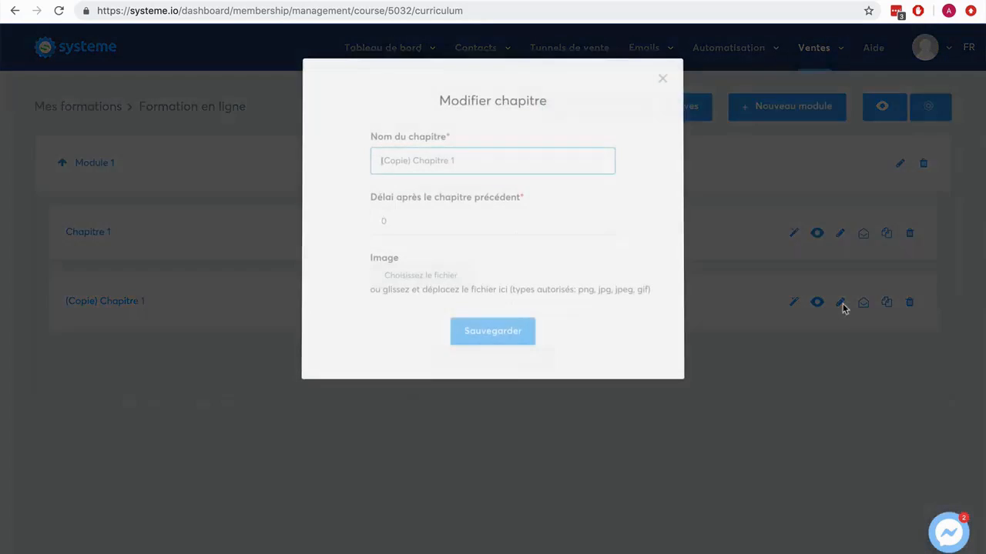
left_click_drag(413, 161, 365, 160)
key("BackSpace")
key("Tab")
left_click(428, 155)
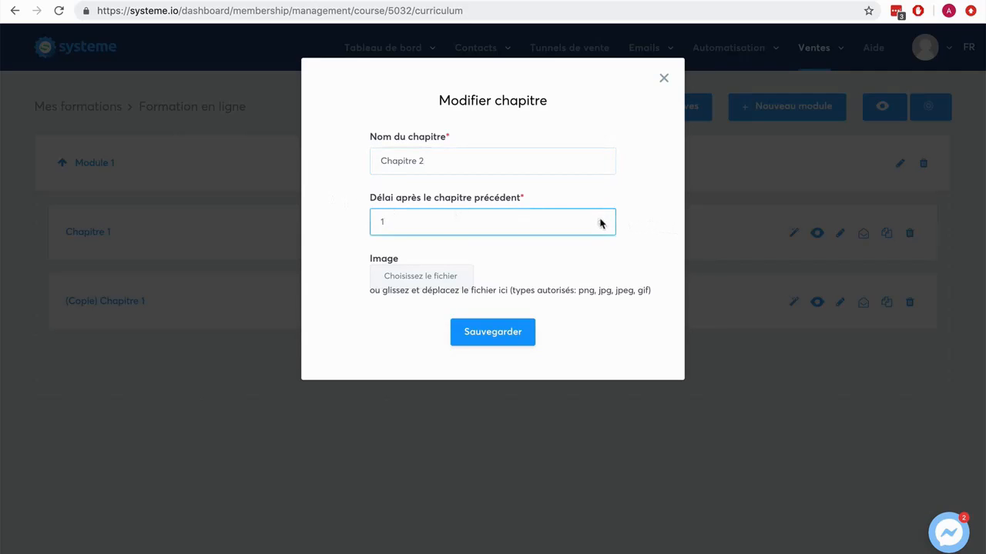
left_click(489, 331)
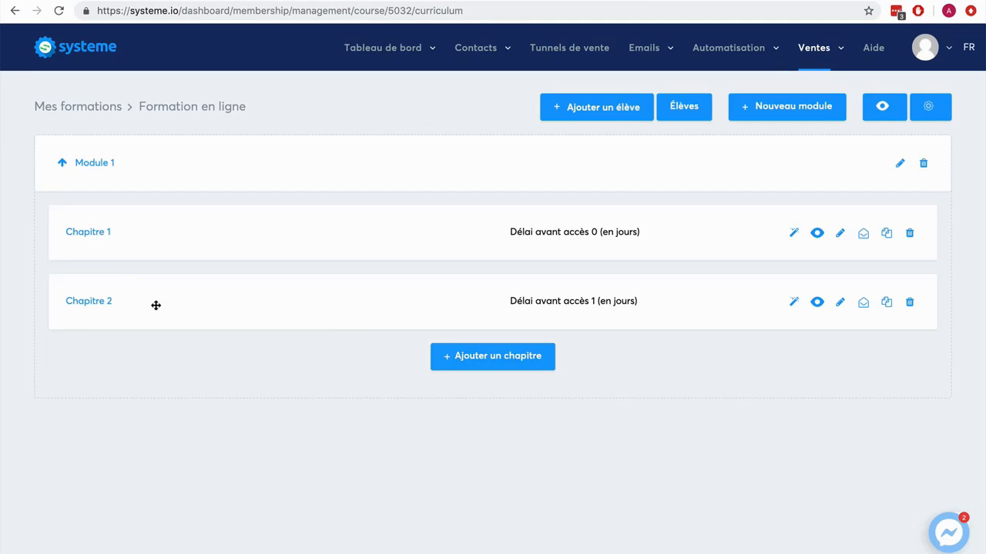
Create a new module named Module 2 with its title shown to students
left_click(782, 107)
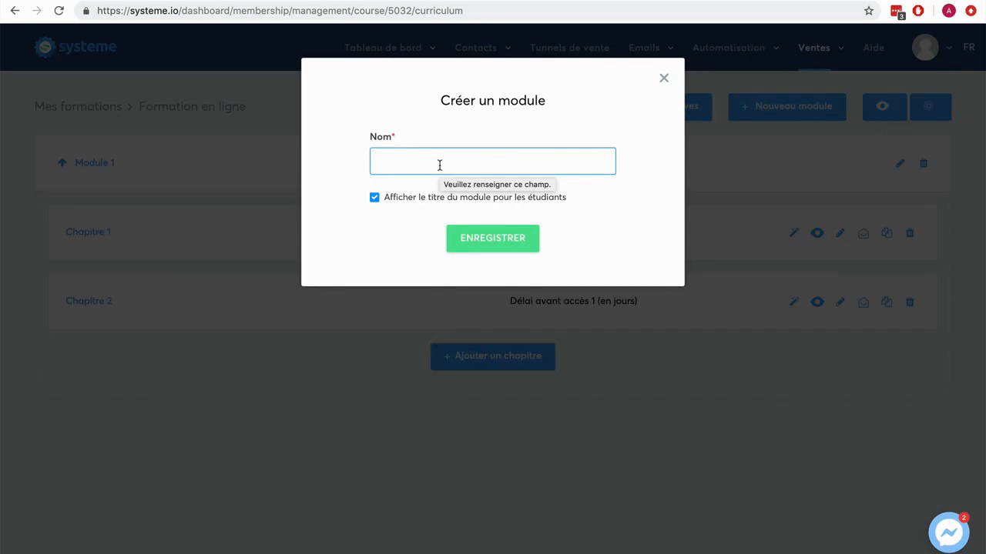
type("Module 2")
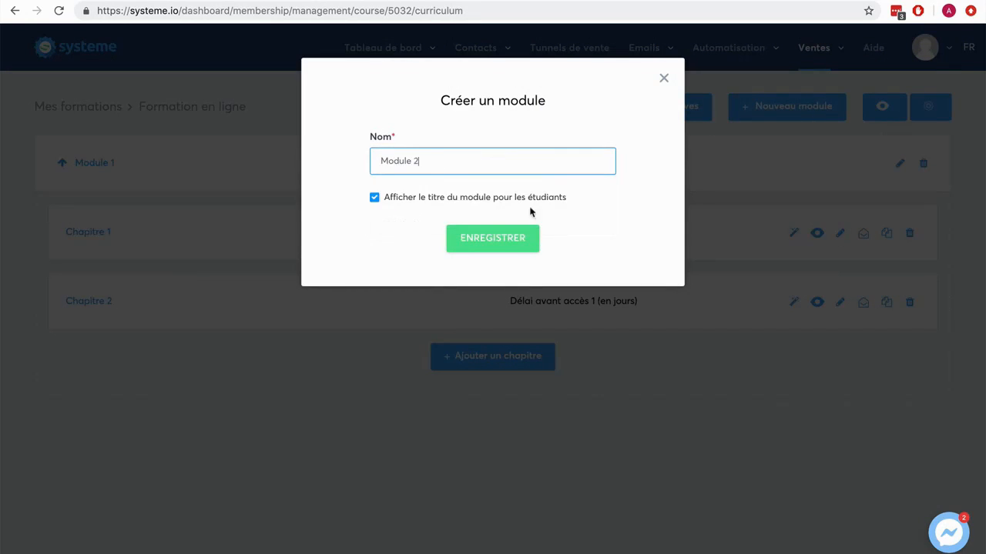
left_click(499, 238)
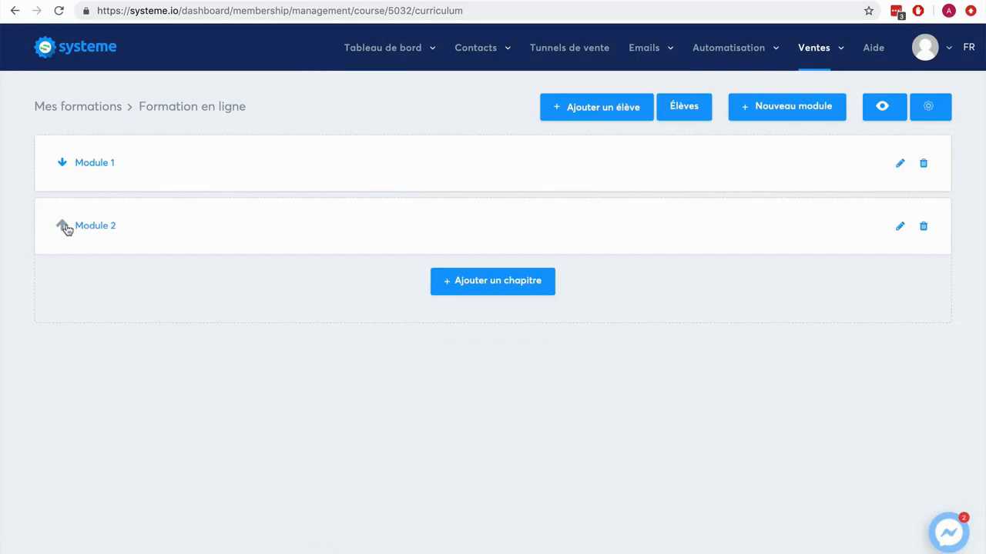
Duplicate Chapitre 2 within Module 1, keeping that module's chapter list expanded
left_click(63, 165)
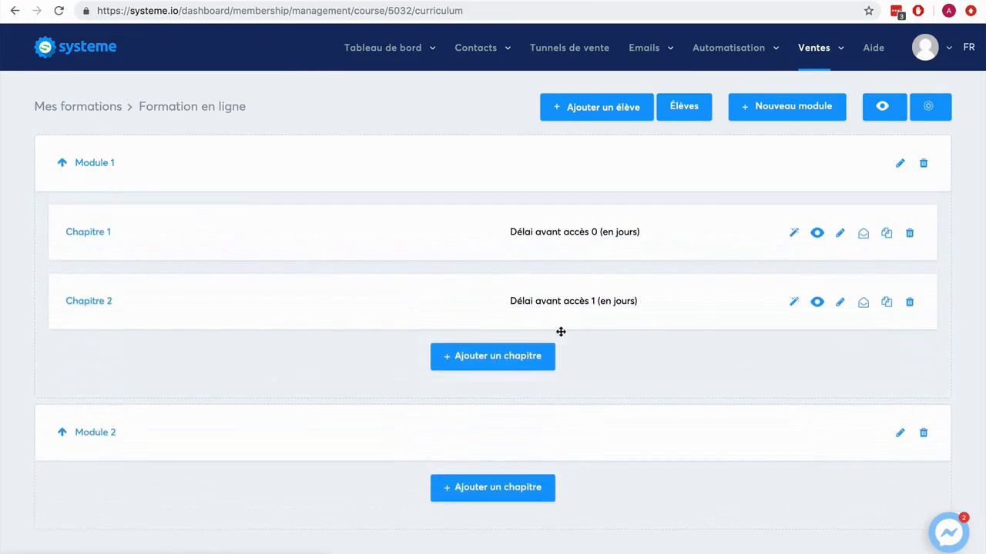
scroll(691, 338, "down", 1)
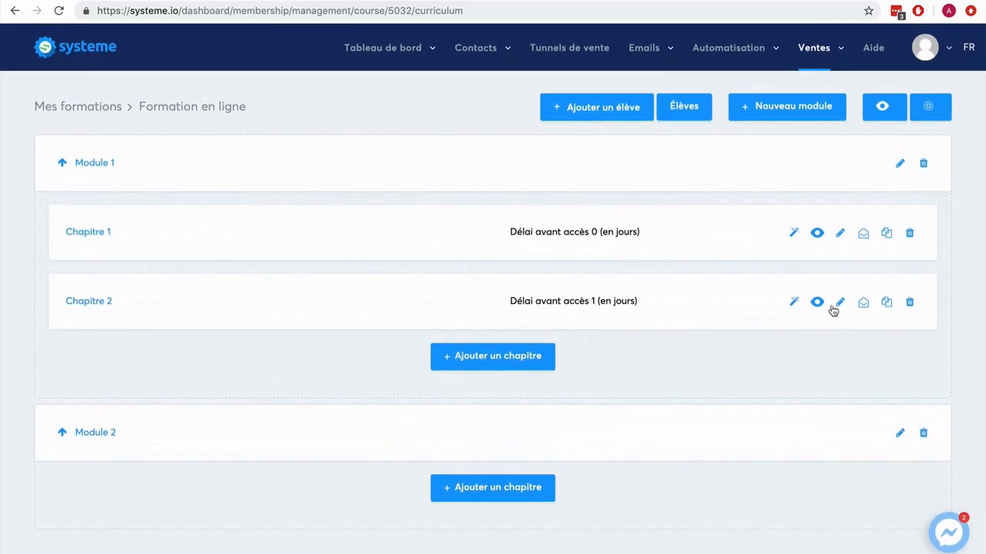
left_click(888, 305)
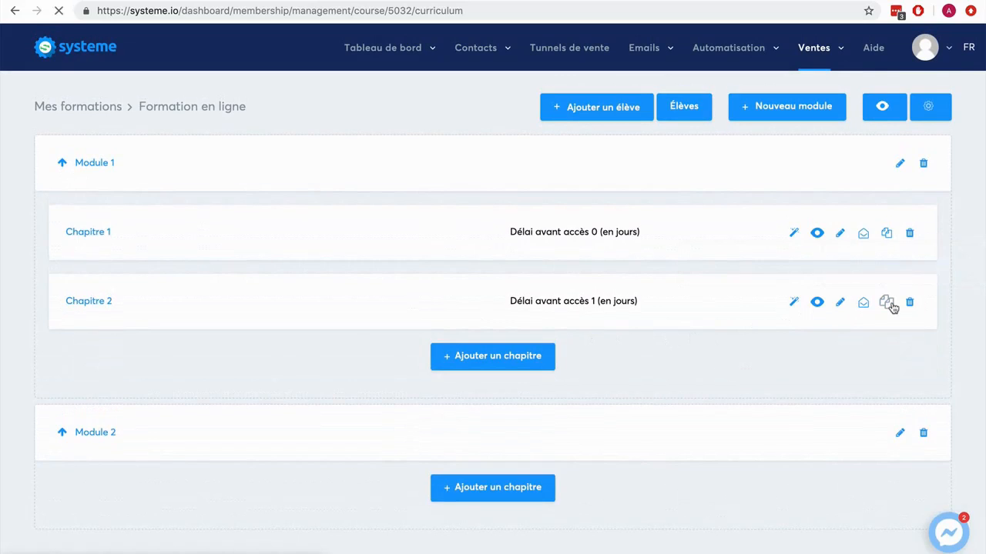
left_click(61, 163)
Move the copy of Chapitre 2 from Module 1 into Module 2
left_click_drag(608, 369, 587, 513)
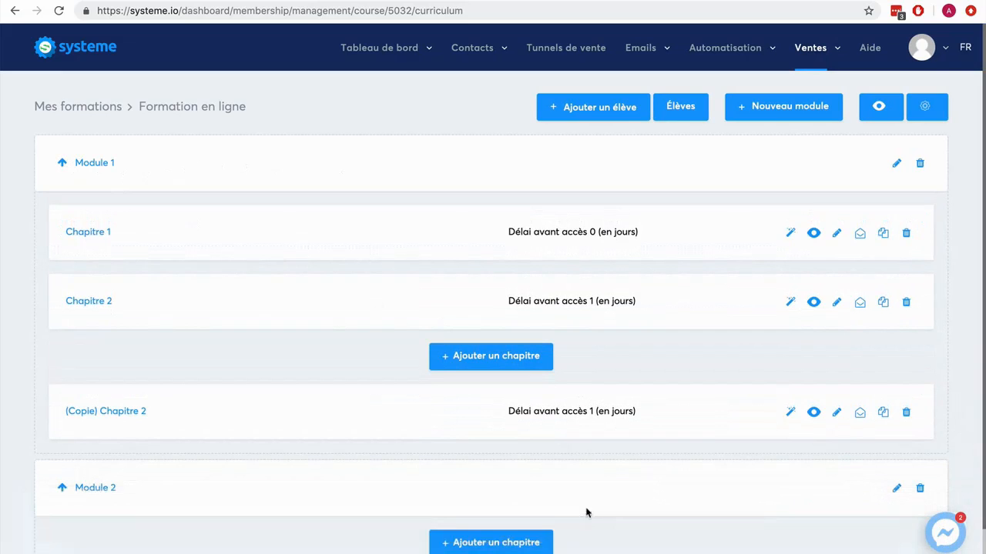
left_click_drag(398, 411, 436, 524)
scroll(792, 465, "down", 1)
left_click_drag(572, 367, 583, 521)
left_click_drag(581, 369, 540, 523)
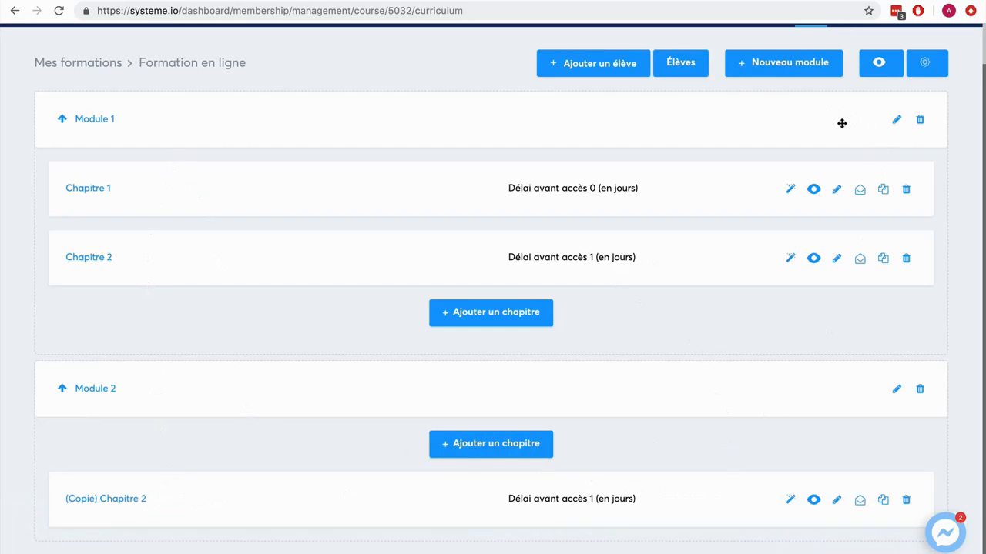
scroll(885, 162, "up", 1)
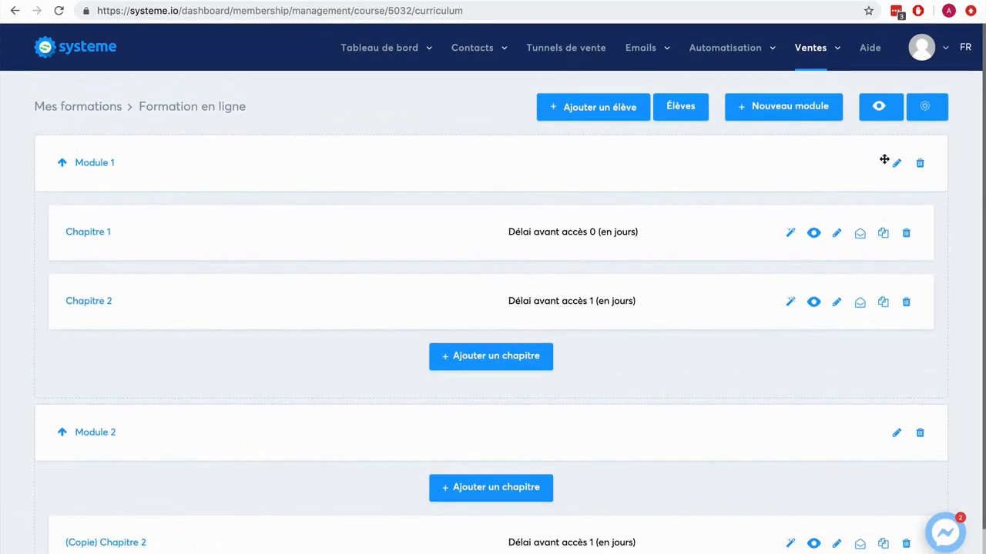